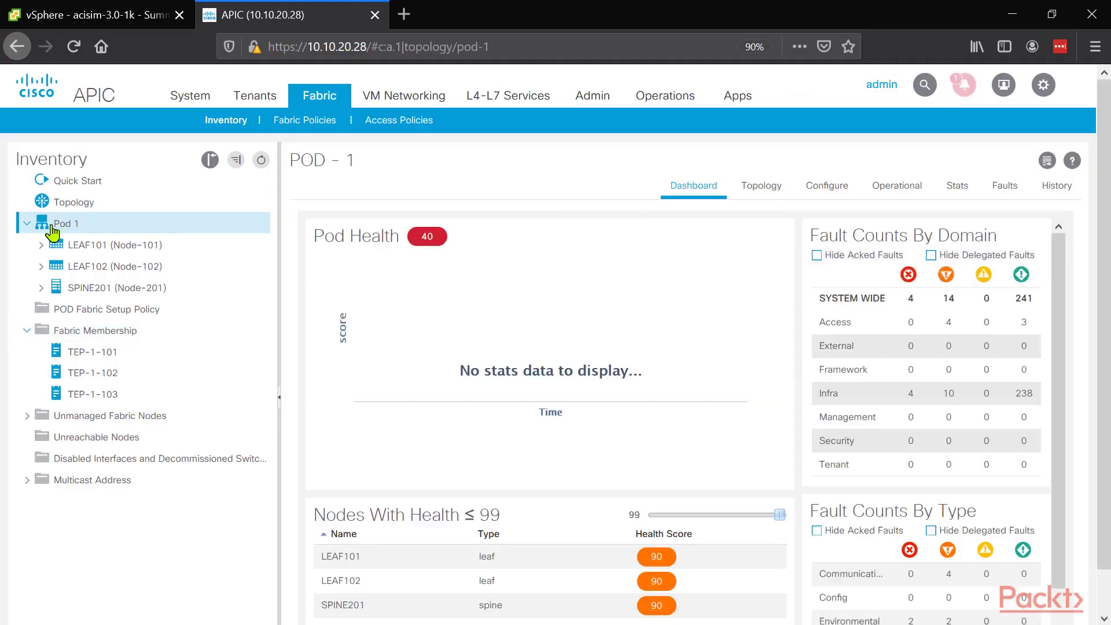
View the pod's fabric topology and start a VMware vCenter domain named VMM-ACI
scroll(661, 502, "up", 3)
left_click(762, 185)
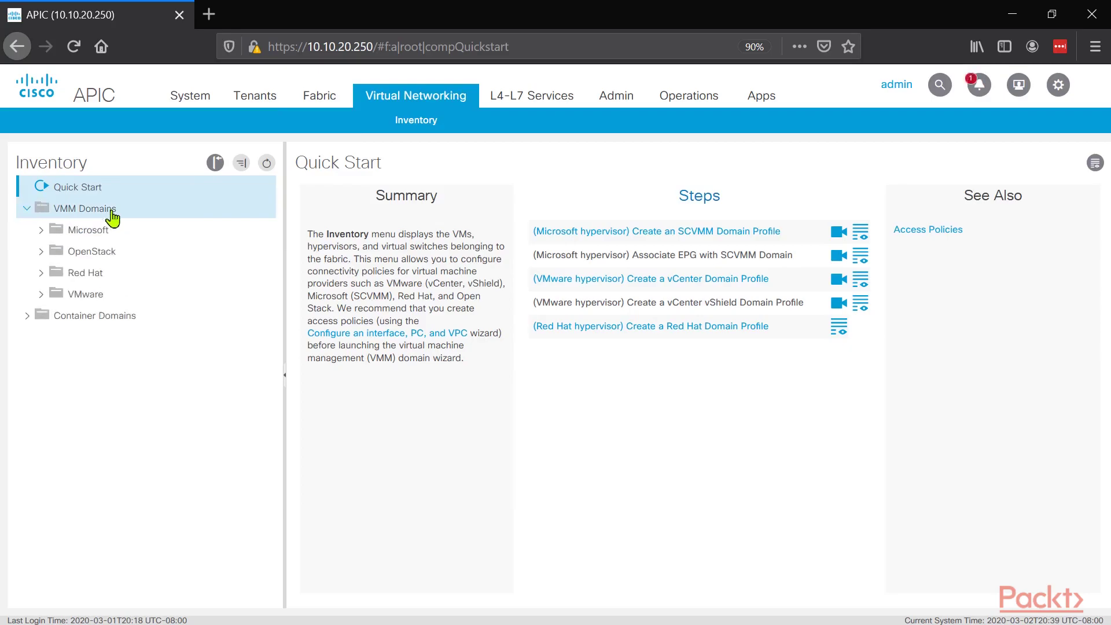
left_click(85, 294)
right_click(87, 294)
left_click(144, 301)
type("VMM-ACI")
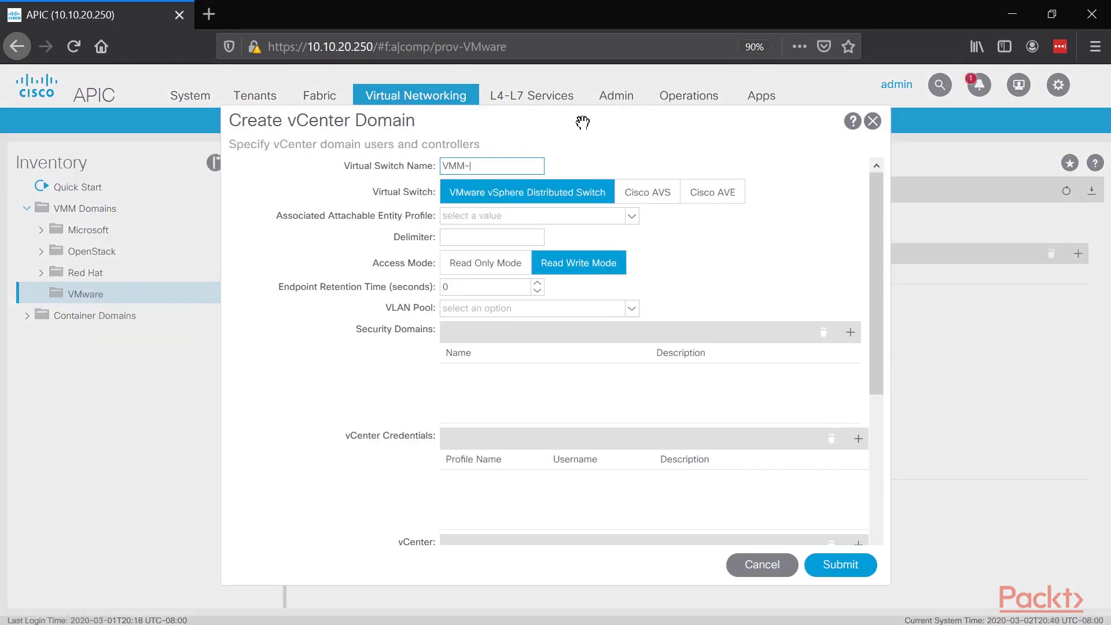
left_click_drag(498, 166, 373, 172)
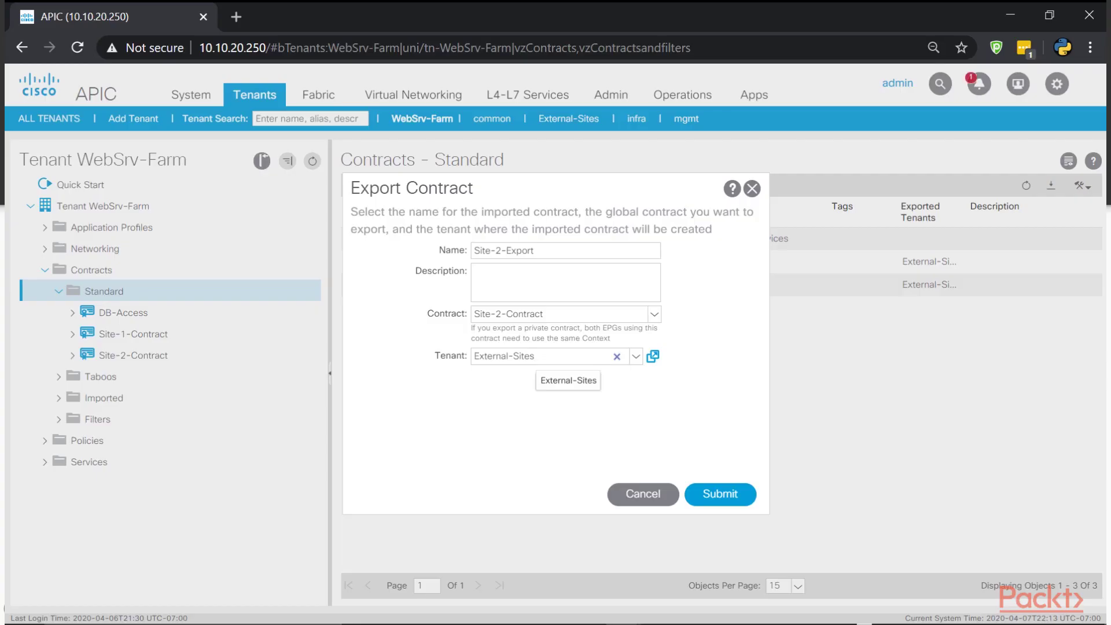
Submit the Site-2-Contract export and switch to the External-Sites tenant
left_click(720, 494)
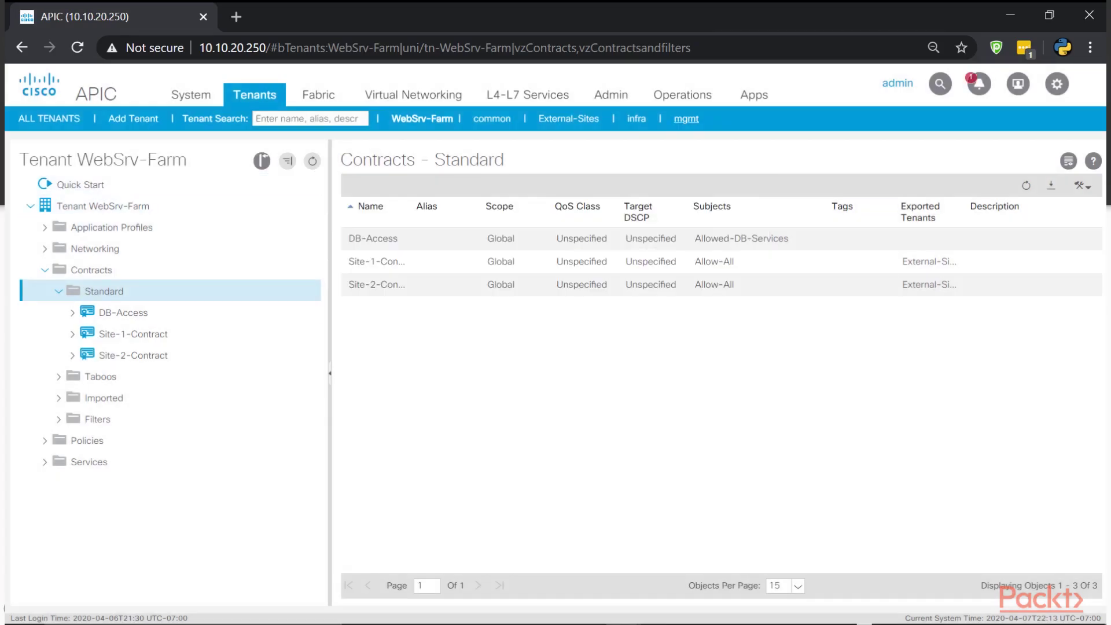
left_click(569, 118)
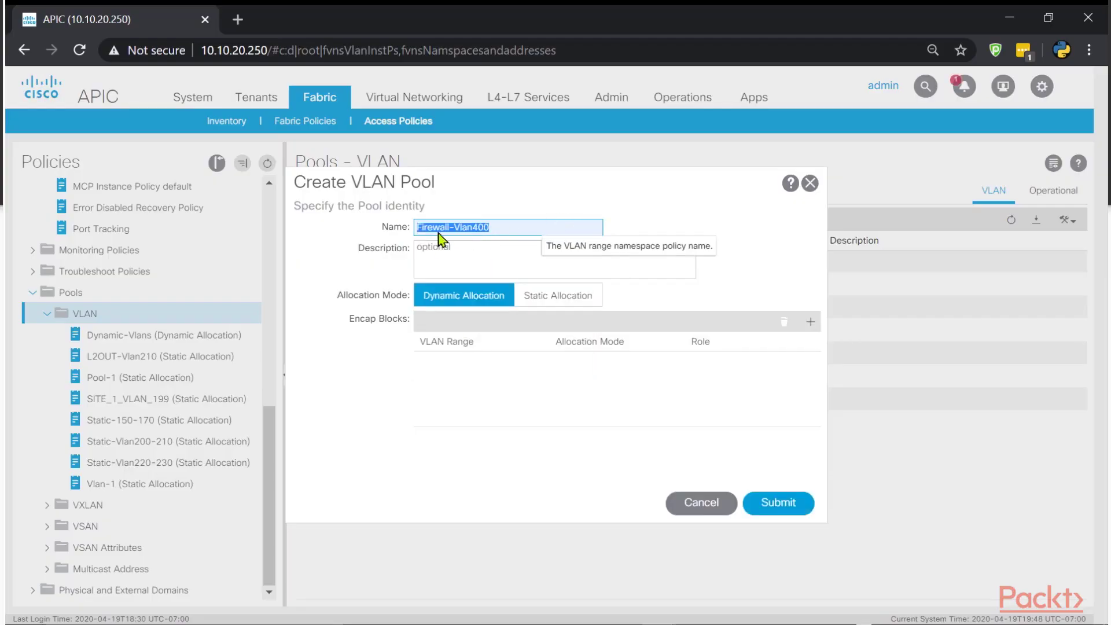
Add a static VLAN encap block 400-400 and create the Firewall-Vlan400 pool
left_click(558, 296)
left_click(810, 321)
type("400")
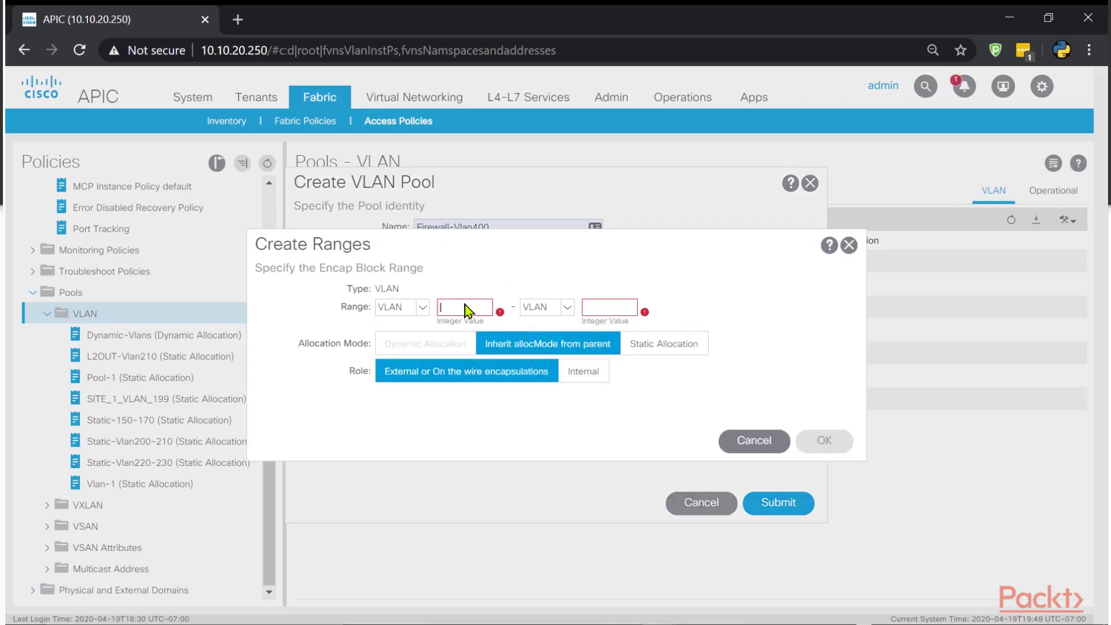
left_click(601, 308)
type("400")
left_click(660, 347)
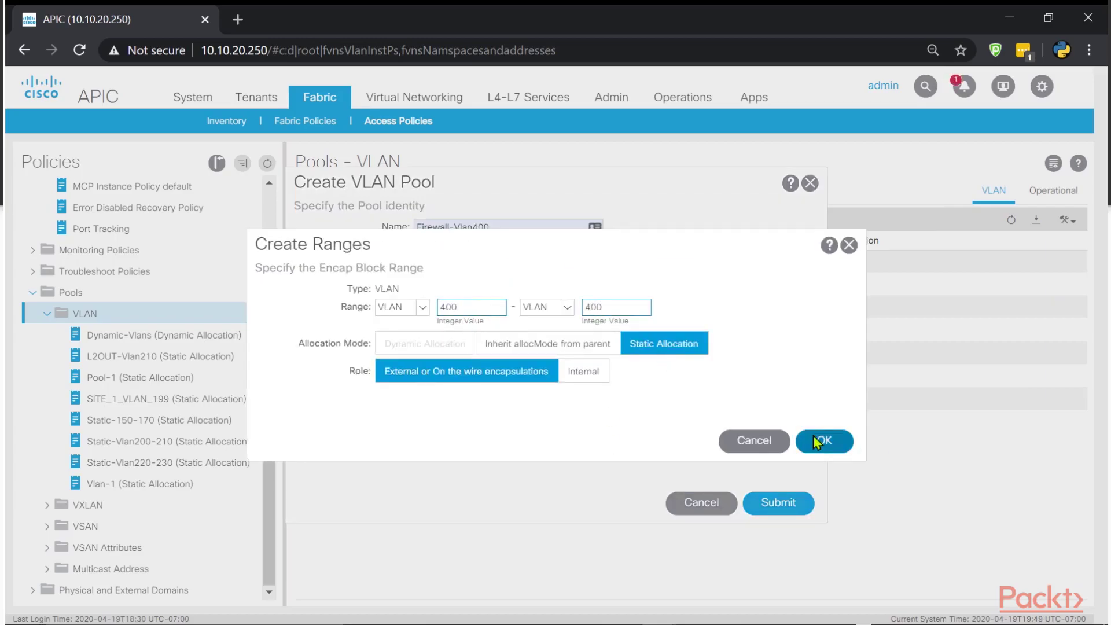
left_click(816, 443)
left_click(806, 503)
Create physical domain Firewall-Phy-Dom using Firewall-Vlan-Stitching-AEP and the Firewall-Vlan400 pool
left_click(47, 314)
left_click(33, 492)
left_click(115, 575)
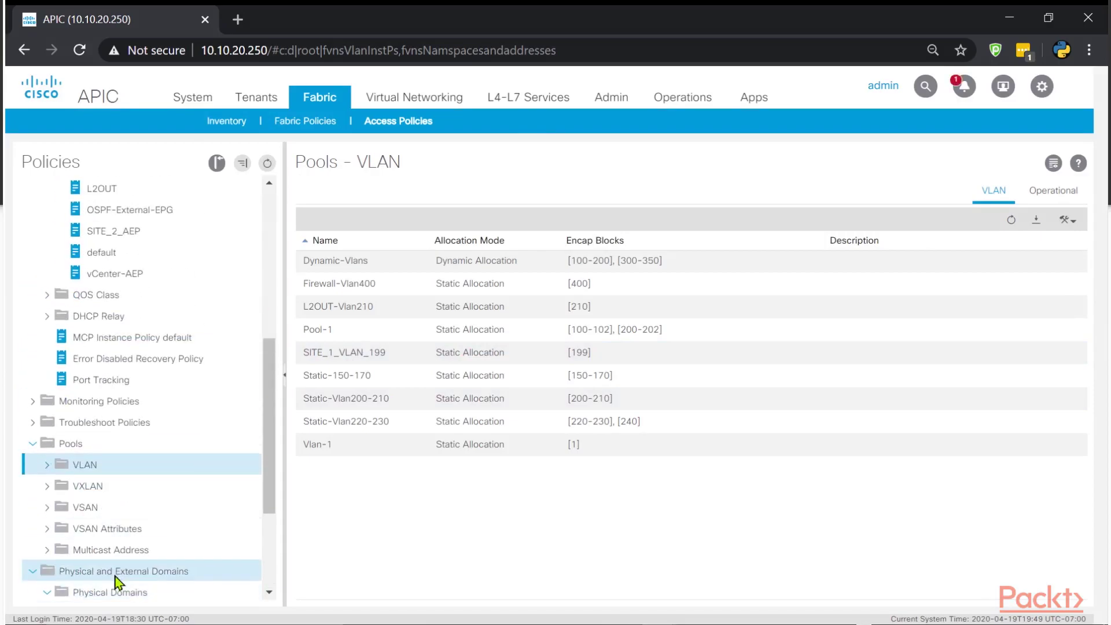
left_click(116, 590)
right_click(159, 421)
left_click(208, 426)
type("Firewall-Phy-Dom")
left_click(475, 238)
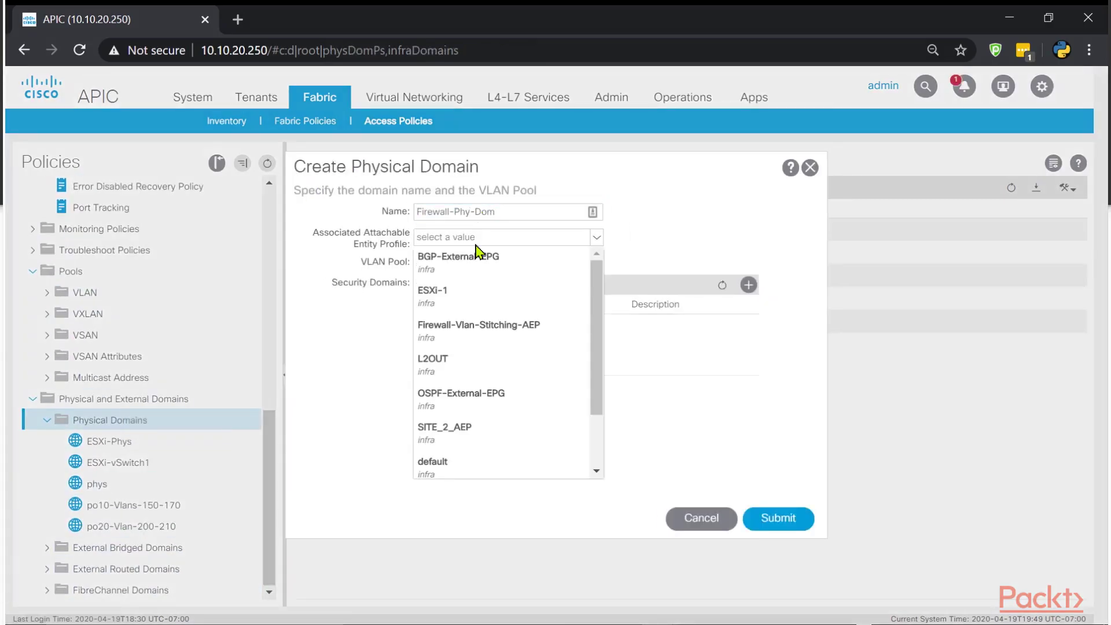
left_click(497, 330)
left_click(438, 262)
left_click(492, 321)
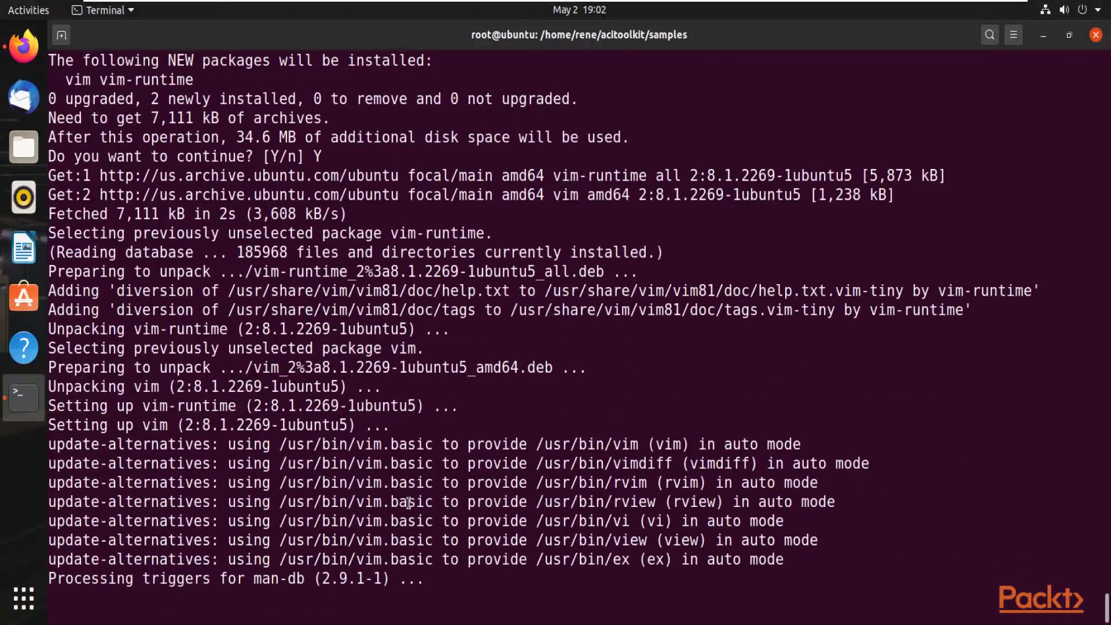
Run 'vim credentials.py.sample' to open the credentials sample file
type("vim credentials.py.sample")
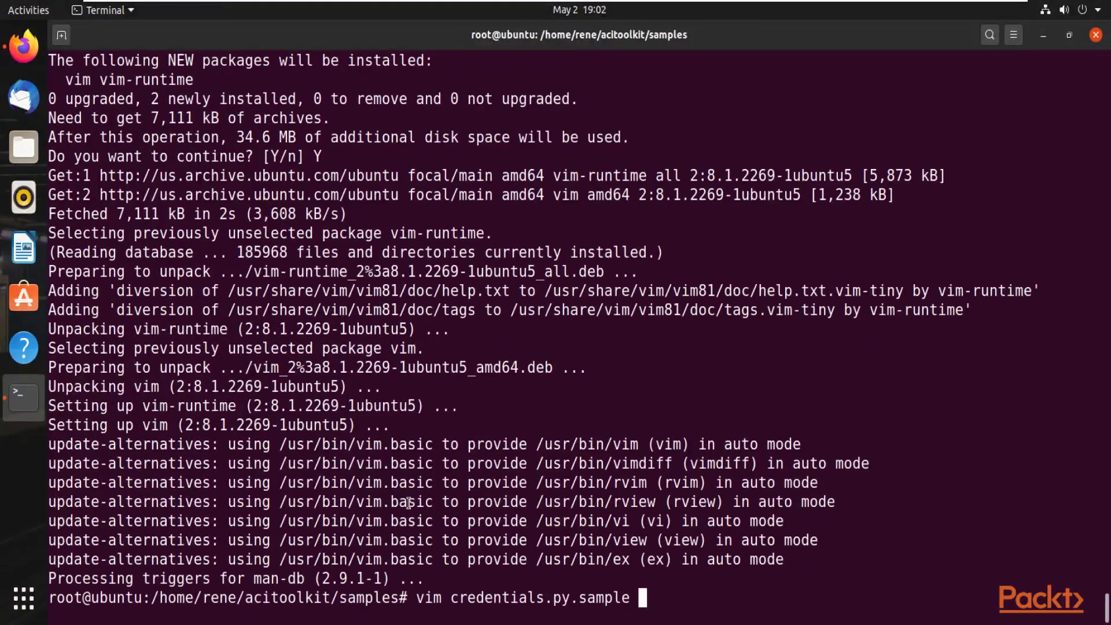
key("Return")
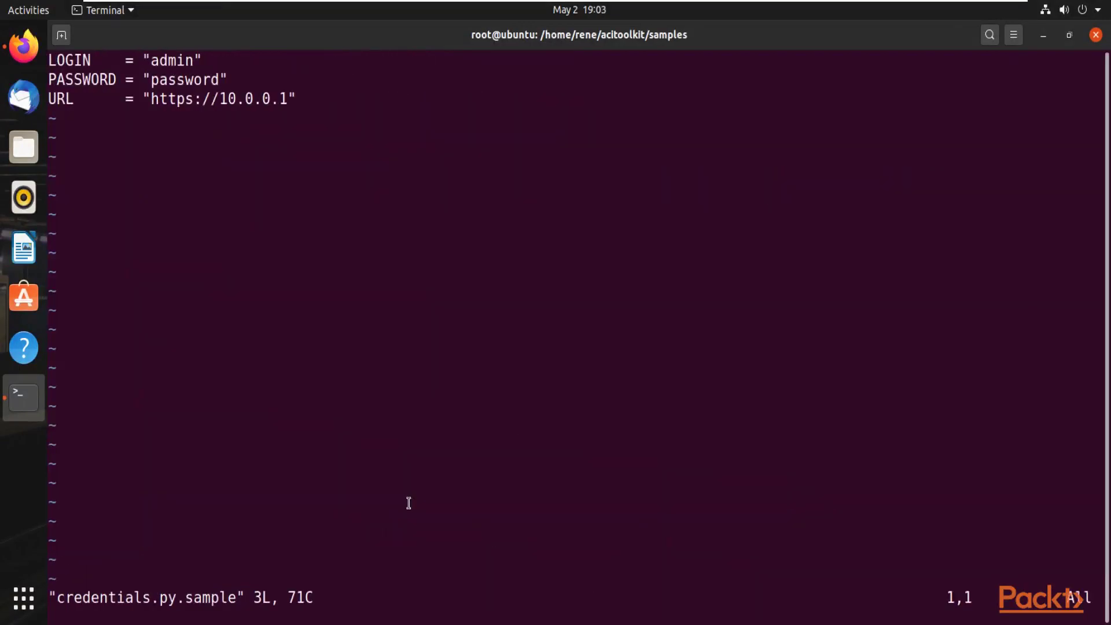